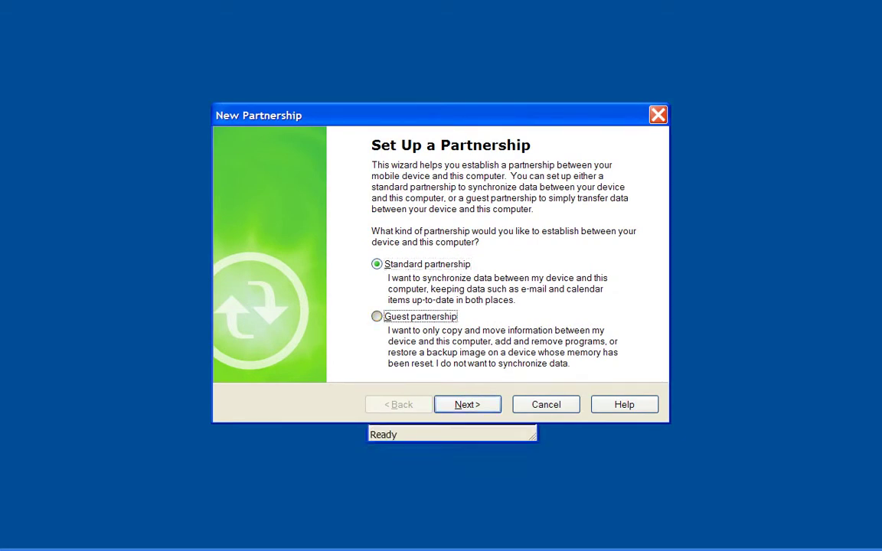
- Choose a Guest partnership for the Pocket PC and finish the wizard
click(377, 317)
key(Return)
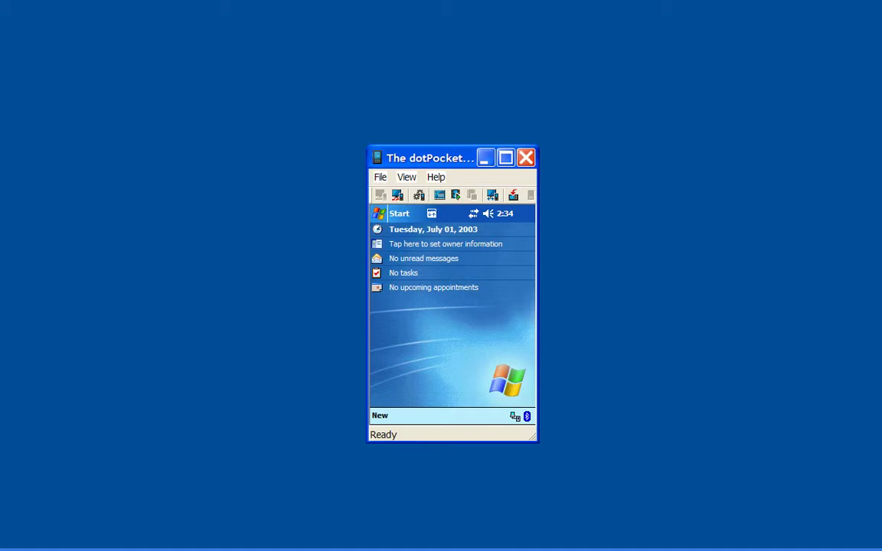
- Switch to the WASPBA~1.JPG quick-start guide image with Alt+Tab
key(alt+Tab)
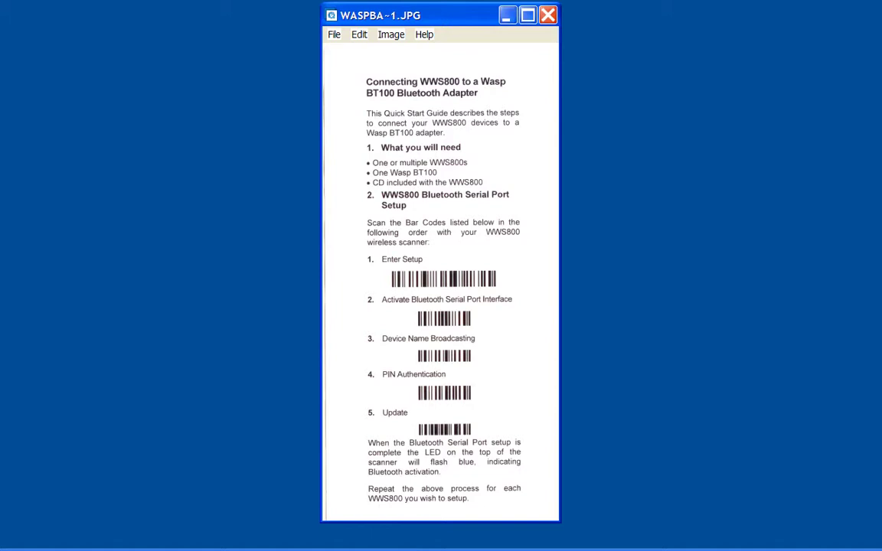
- Close the WWS800 quick-start guide image with Alt+F4
key(alt+F4)
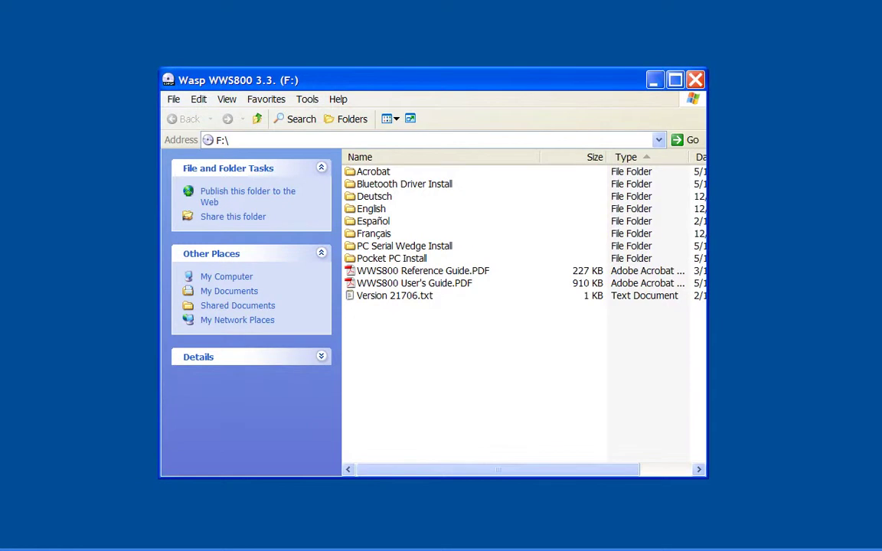
- Open the Pocket PC Install folder on F: and select WaspWedgeSetup.exe
click(391, 258)
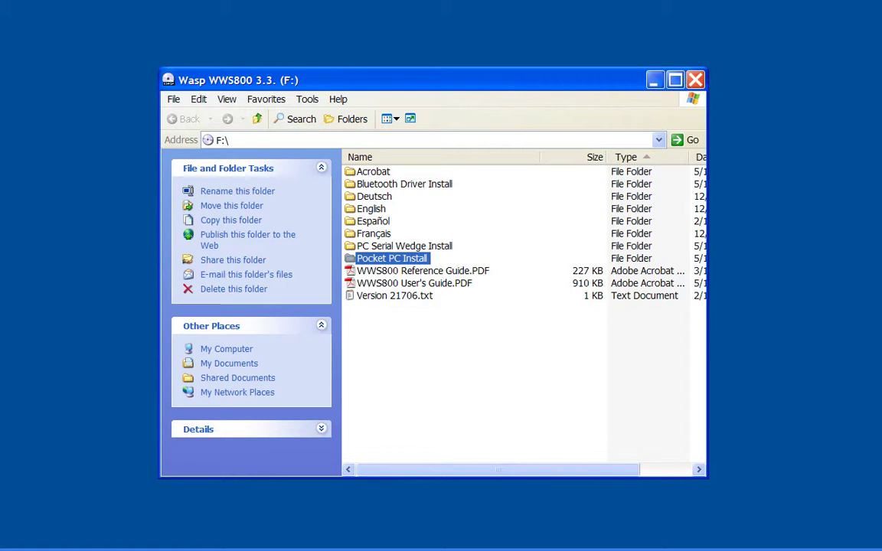
click(404, 245)
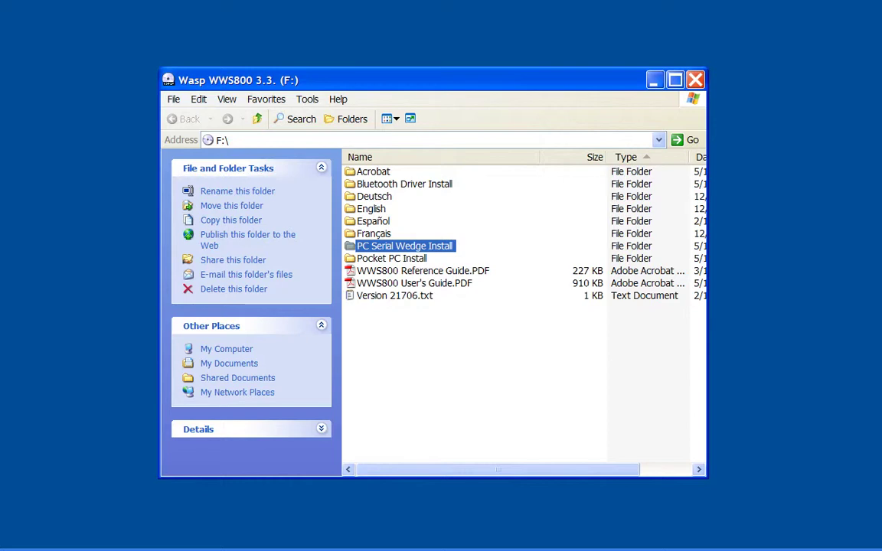
click(391, 258)
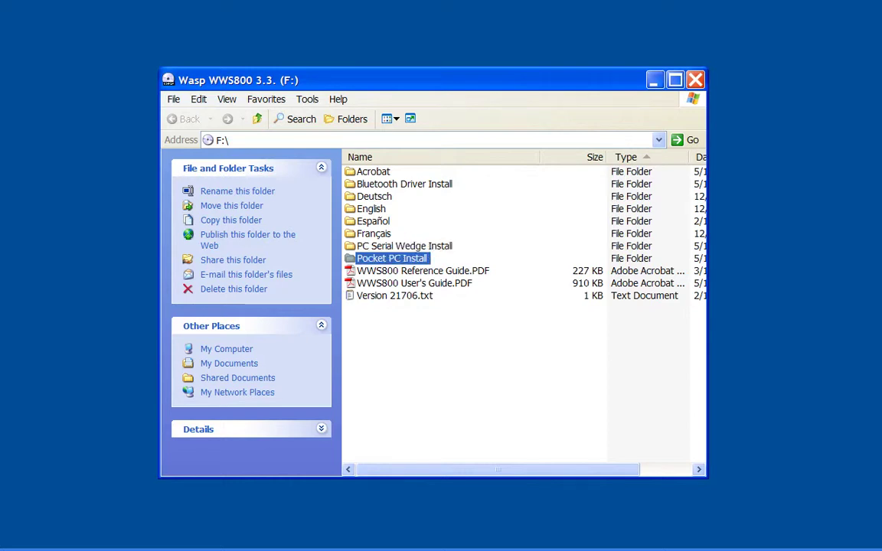
key(Return)
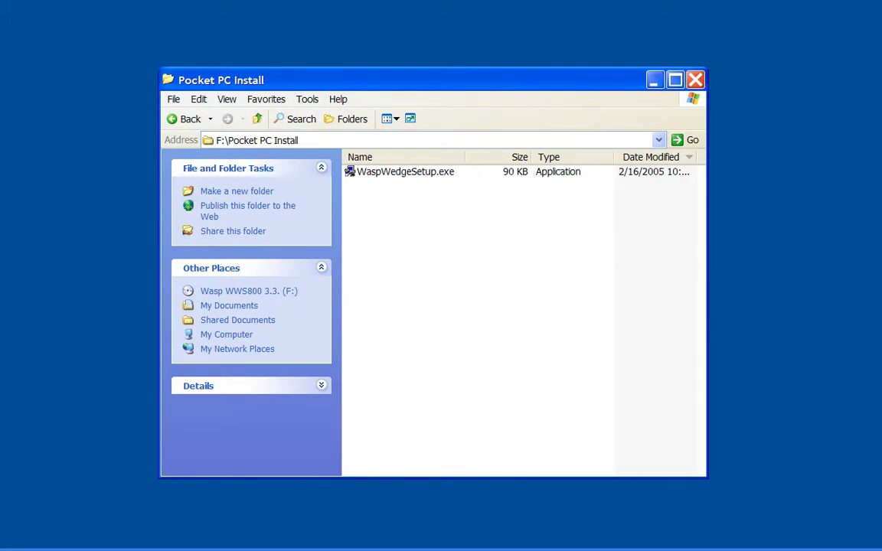
click(405, 172)
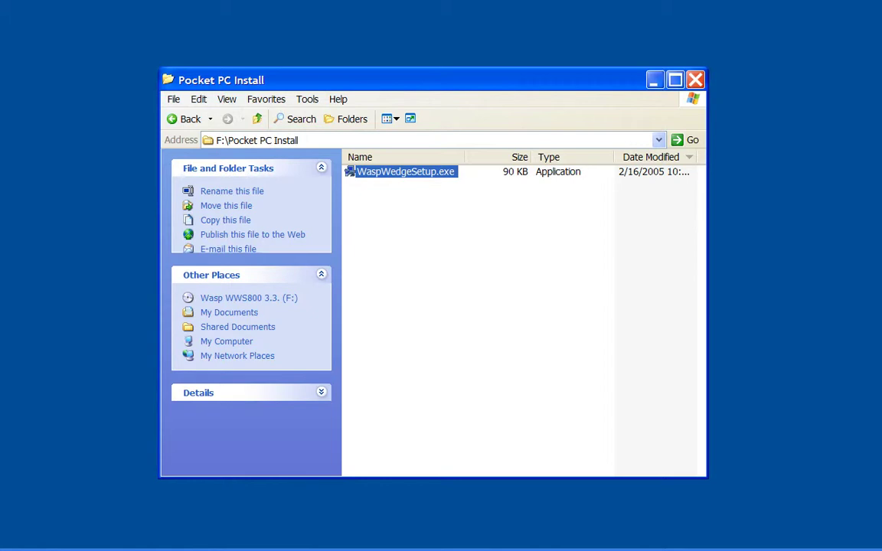
- Run WaspWedgeSetup.exe, accept the licence, and confirm the download to the device
key(Return)
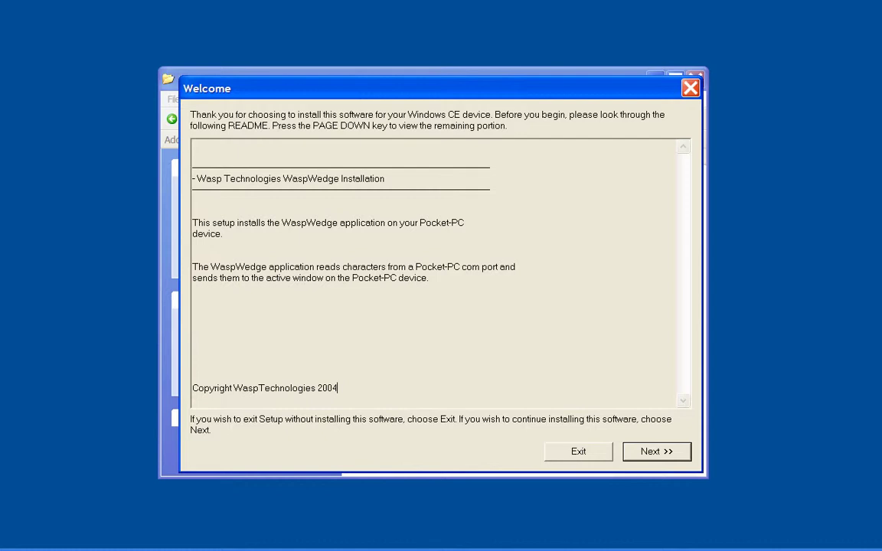
key(Return)
key(Return)
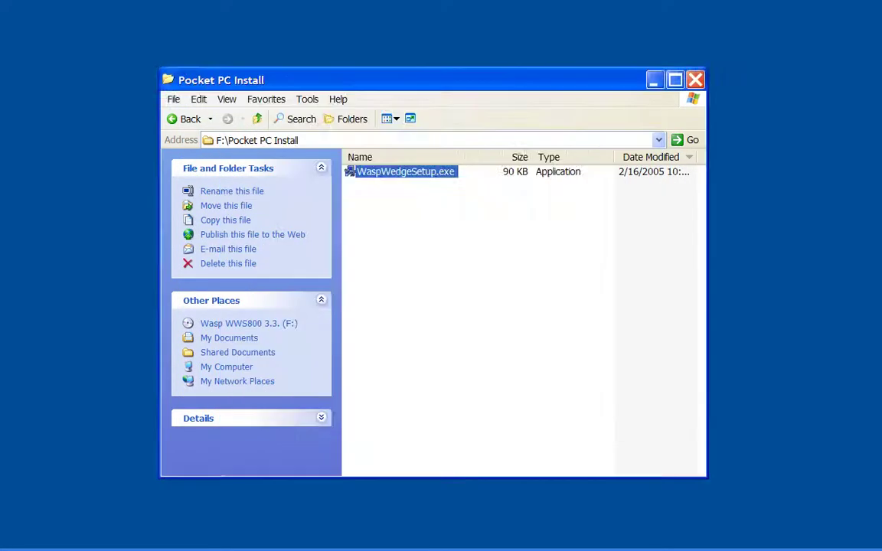
key(Return)
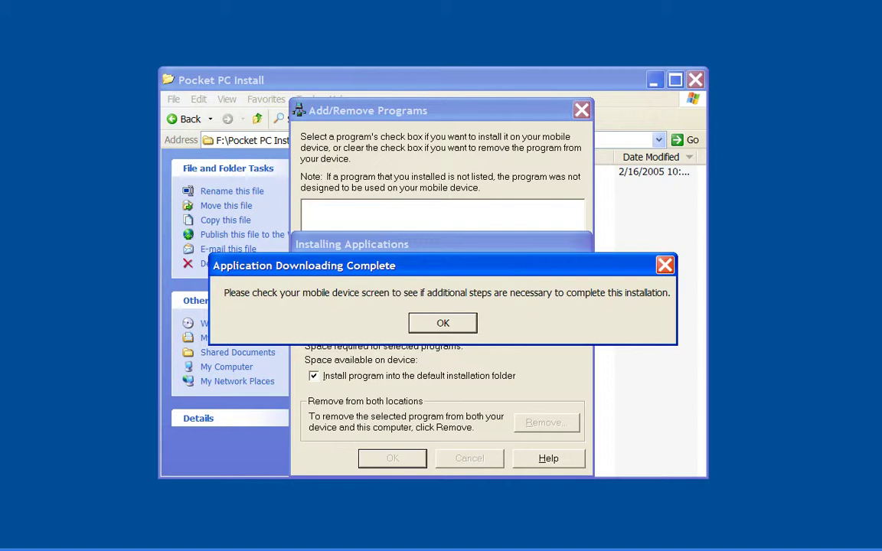
key(Return)
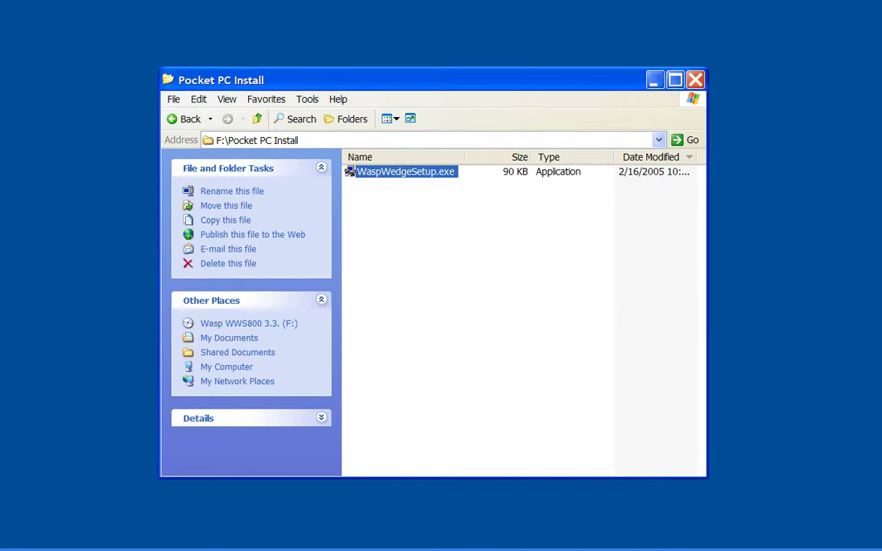
- Return to the Pocket PC screen and dismiss the older Windows Mobile version warning
key(alt+F4)
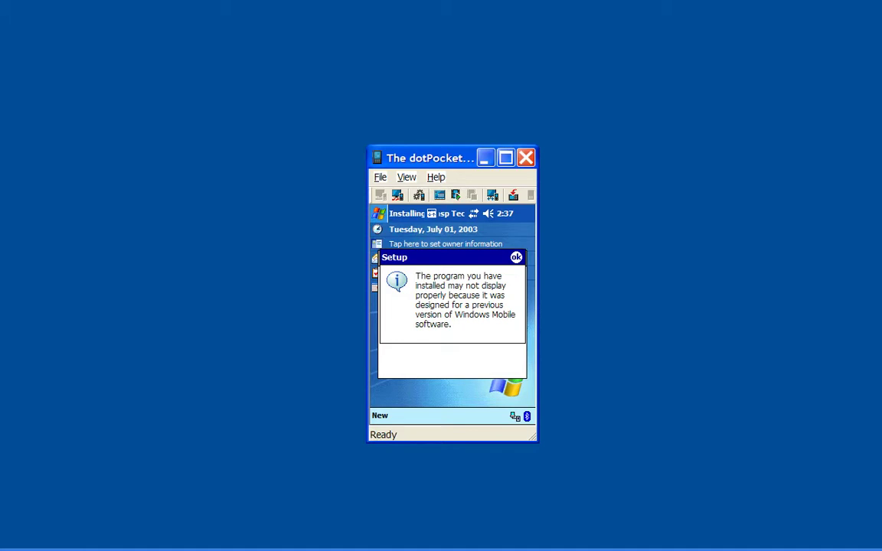
key(Return)
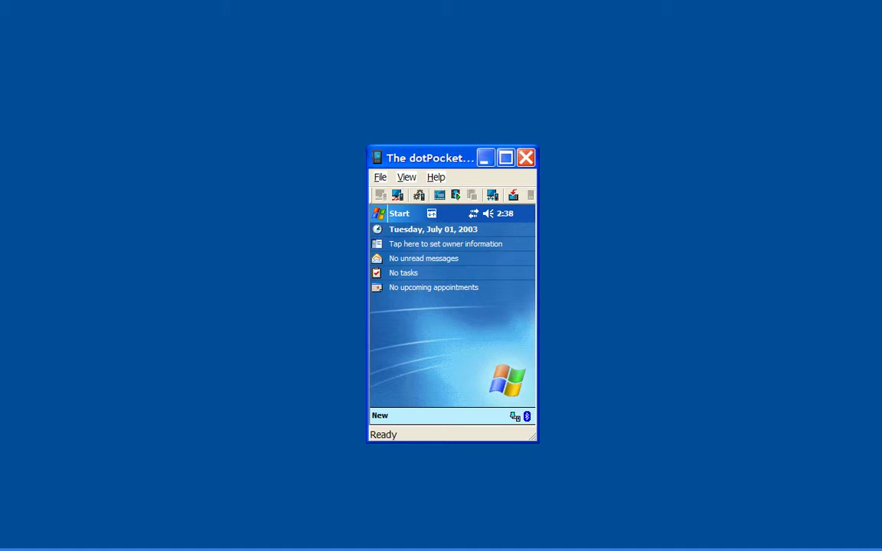
- Open Bluetooth Manager from the Today screen's Bluetooth tray icon
click(527, 417)
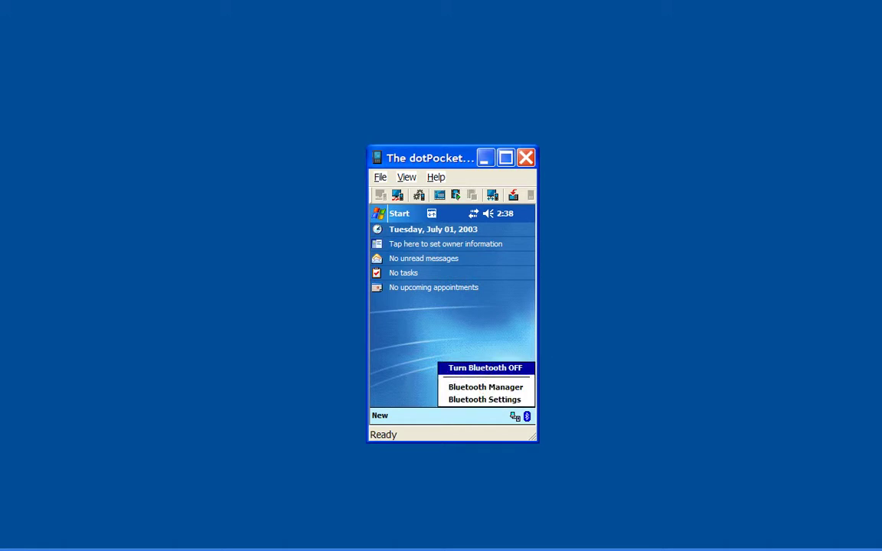
click(485, 387)
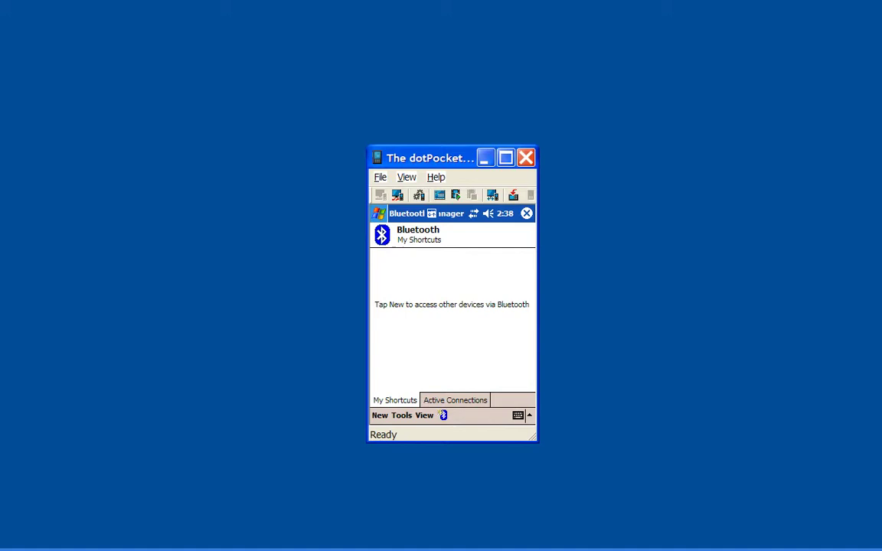
- Explore the discovered scanner AF6002926 and create a Serial Port shortcut for it
click(379, 415)
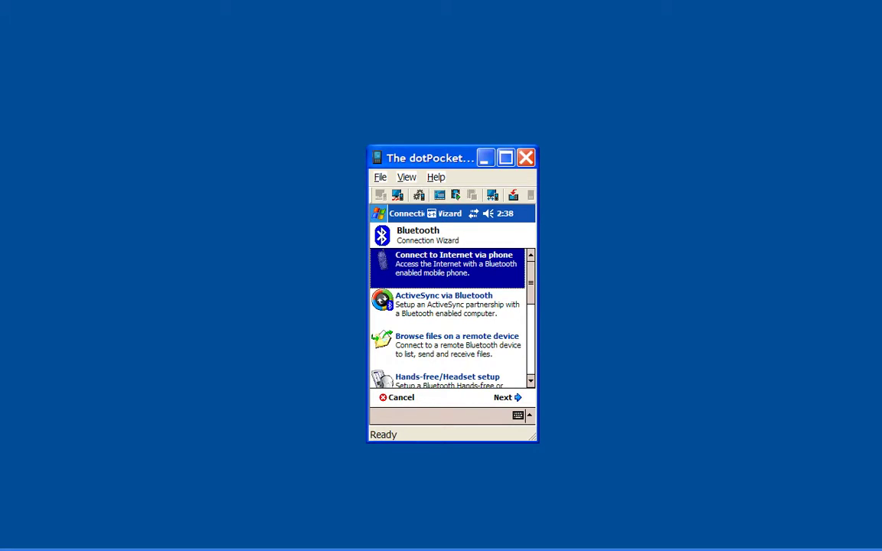
scroll(448, 317, down, 5)
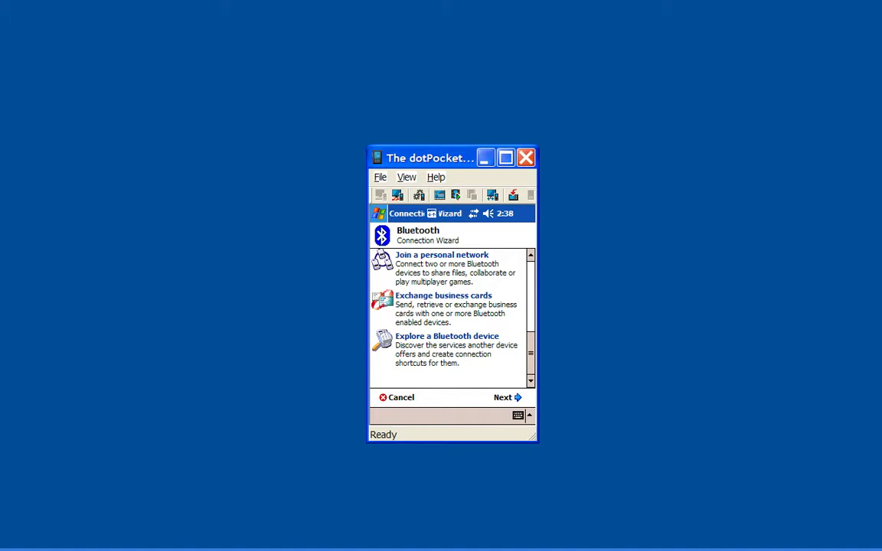
click(447, 349)
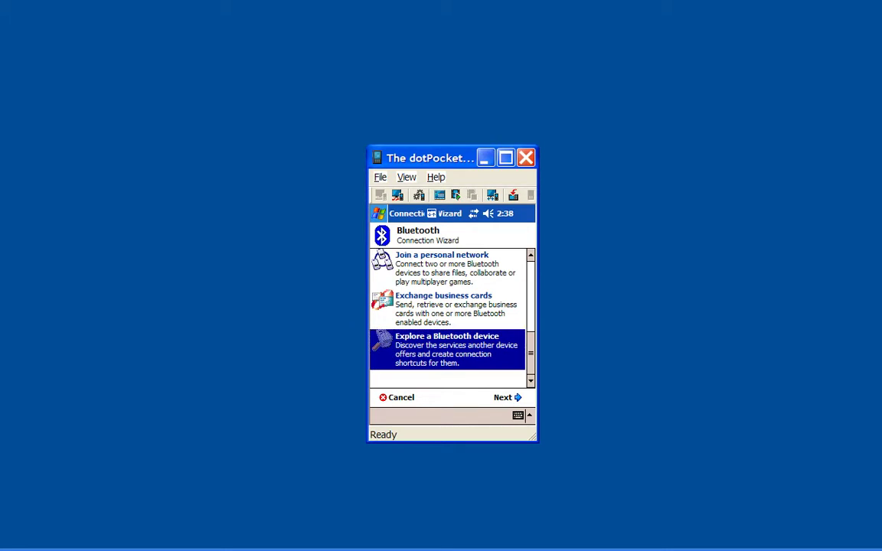
key(Return)
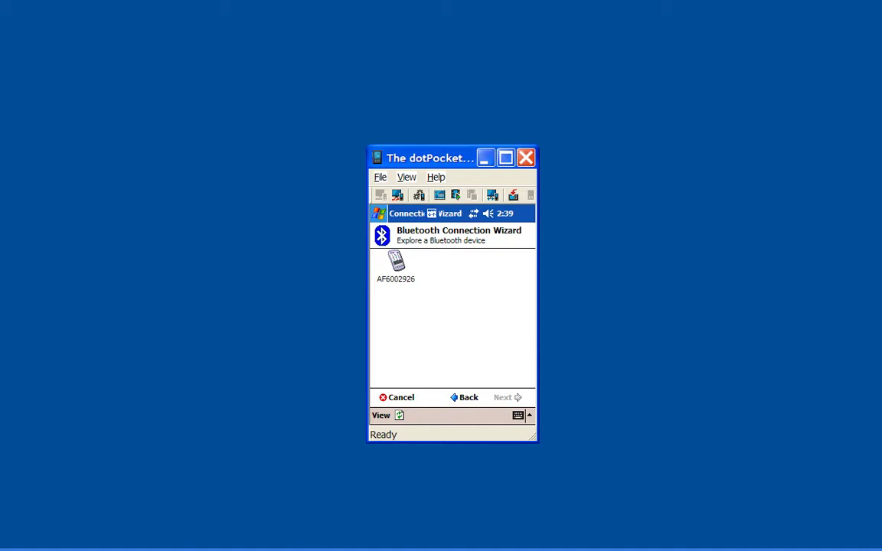
click(396, 268)
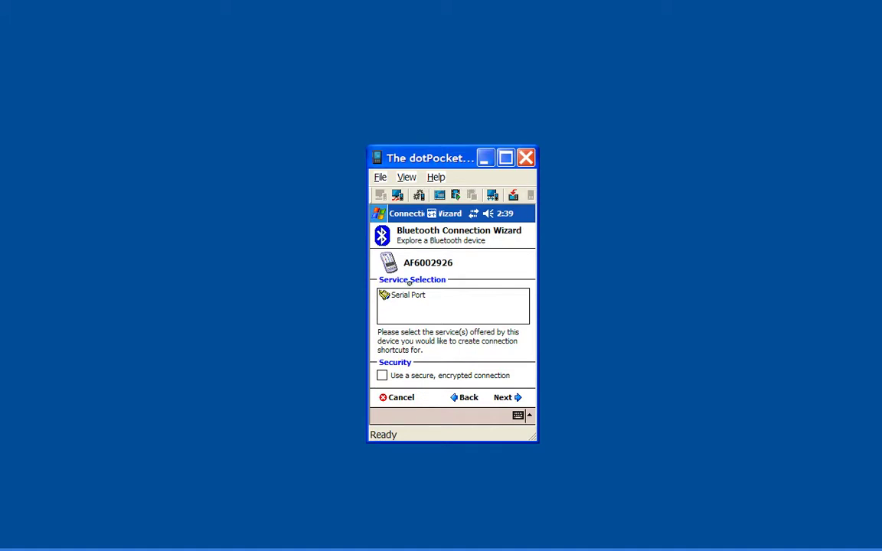
click(407, 294)
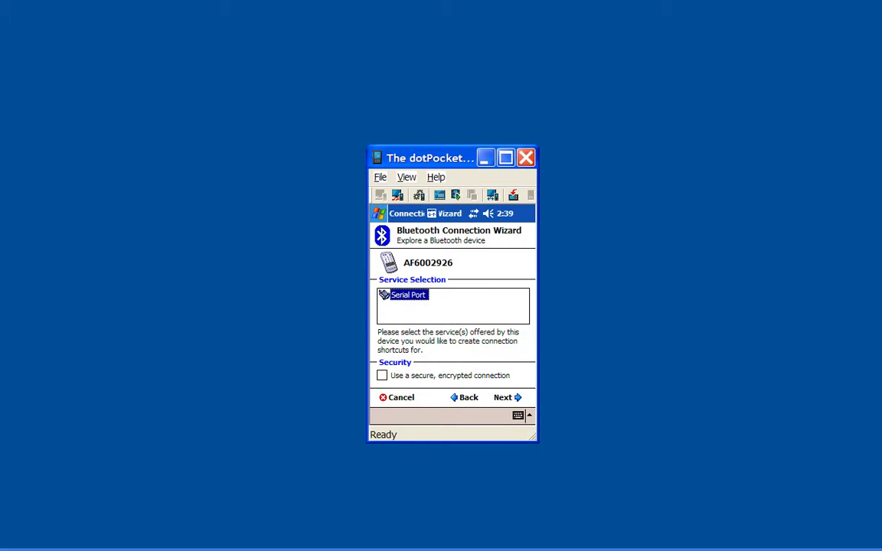
click(505, 397)
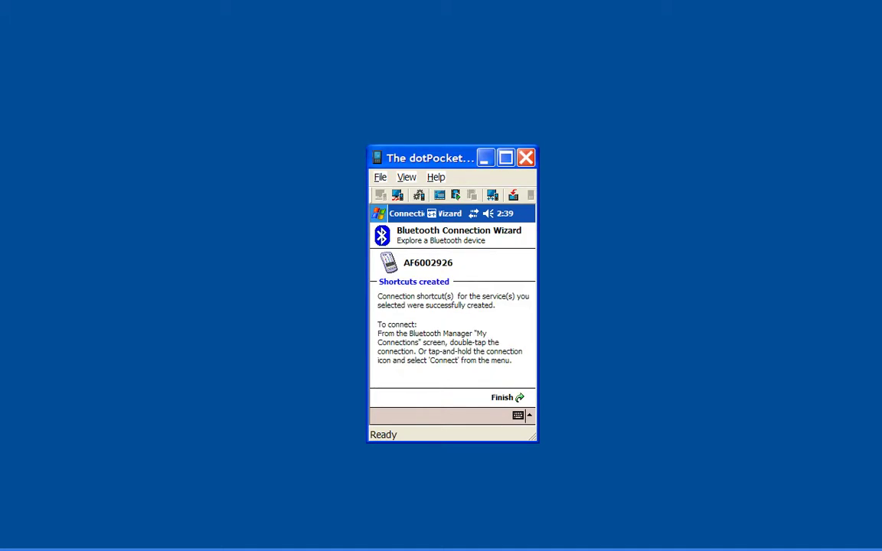
click(505, 397)
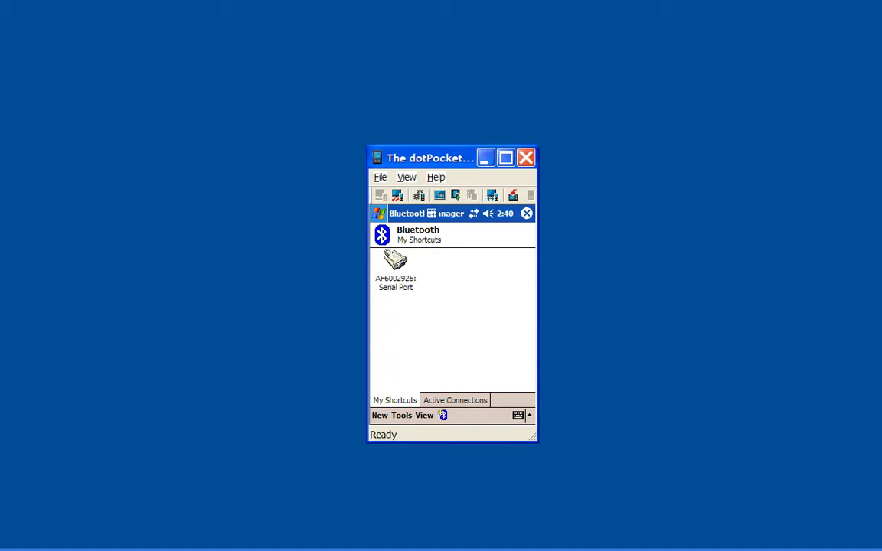
- Connect through the AF6002926 Serial Port shortcut from its tap-and-hold menu
click(396, 262)
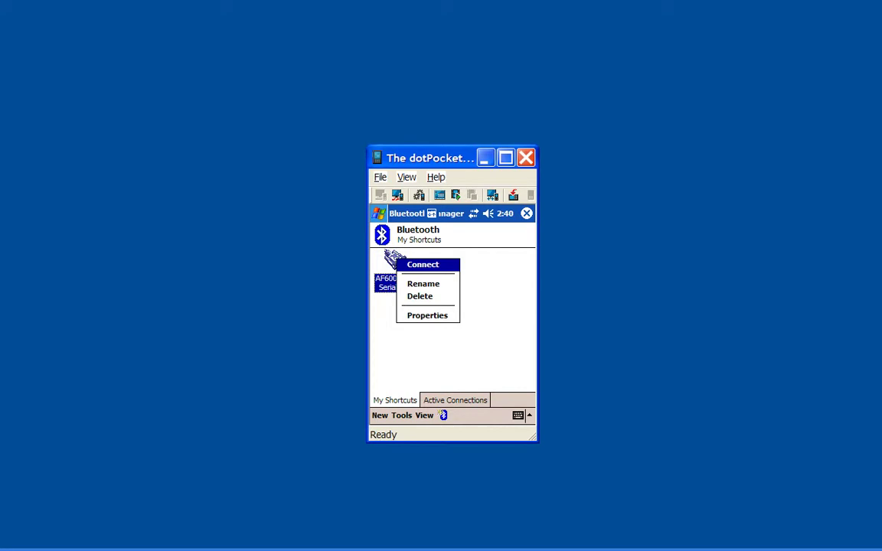
key(Return)
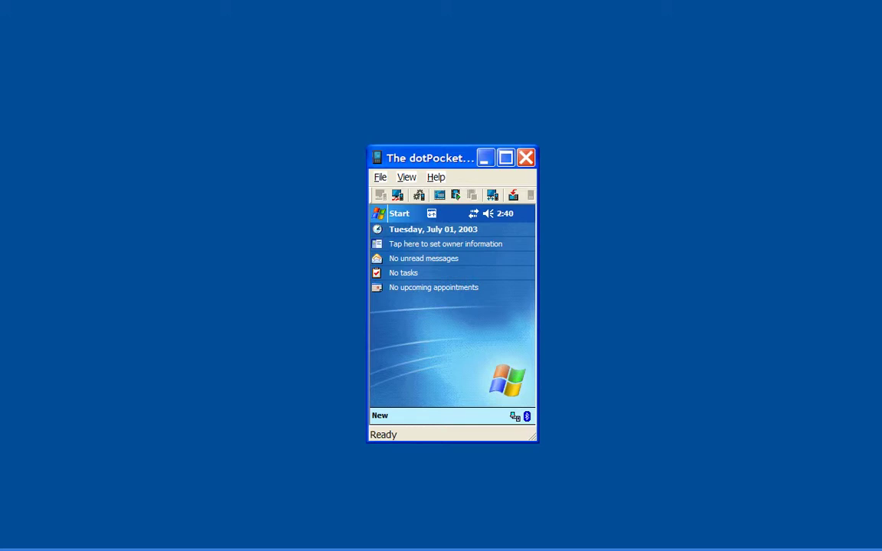
- Launch WaspWedge from the Pocket PC's Start > Programs list
key(ctrl+Escape)
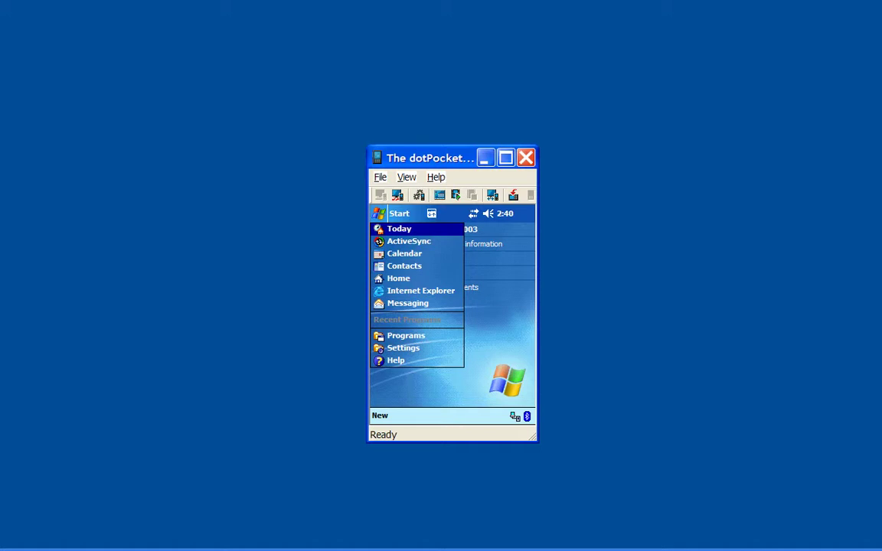
click(405, 335)
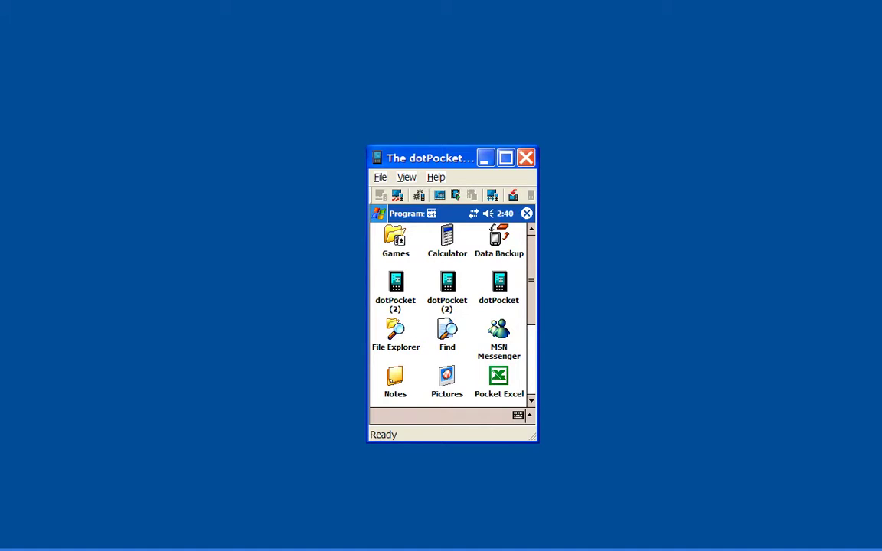
scroll(448, 314, down, 4)
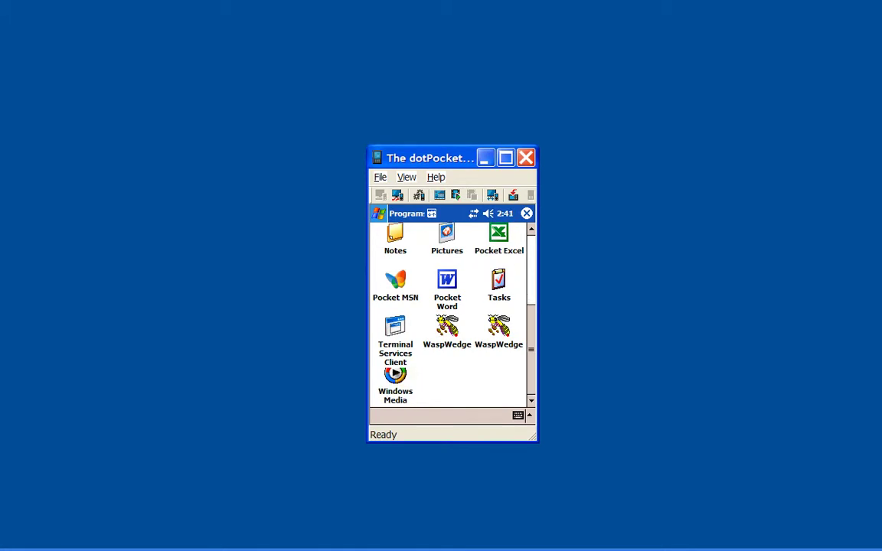
click(448, 330)
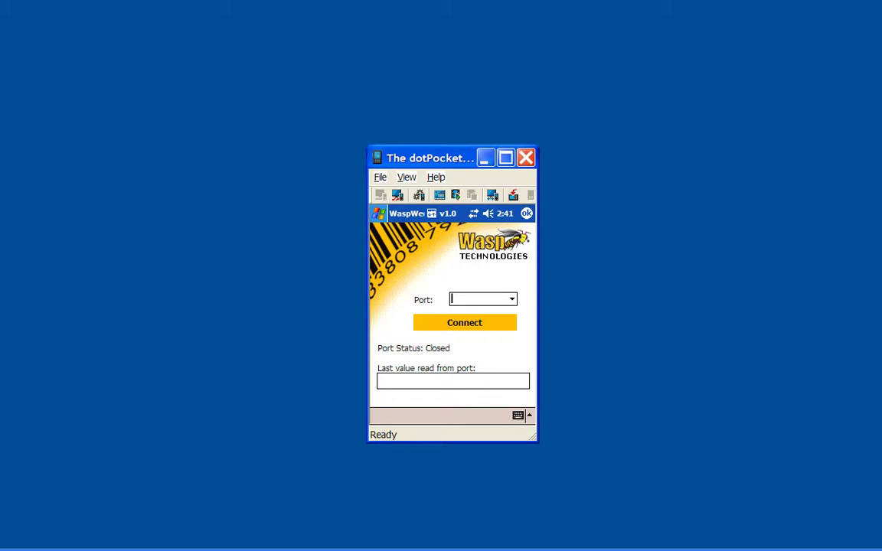
- Select COM7: as the WaspWedge scanner port and connect so the status reads Open
key(alt+Down)
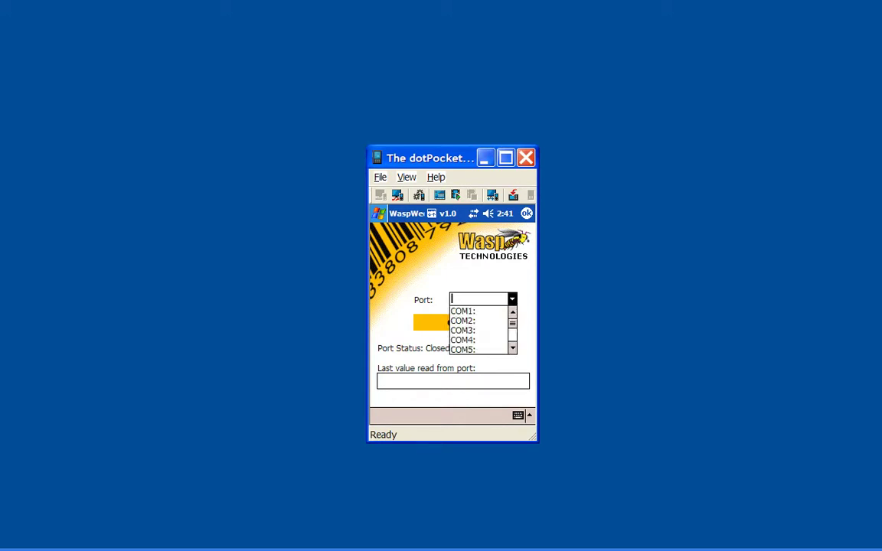
scroll(481, 329, down, 3)
click(463, 311)
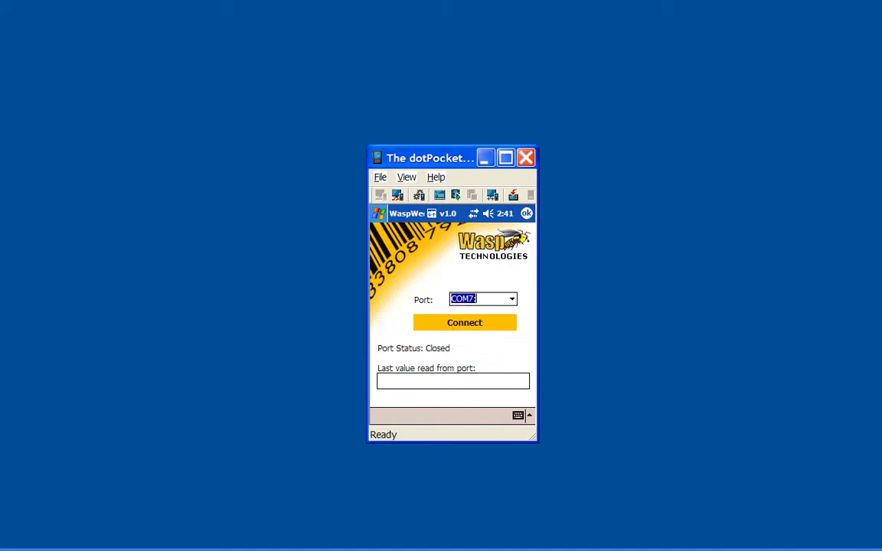
click(464, 322)
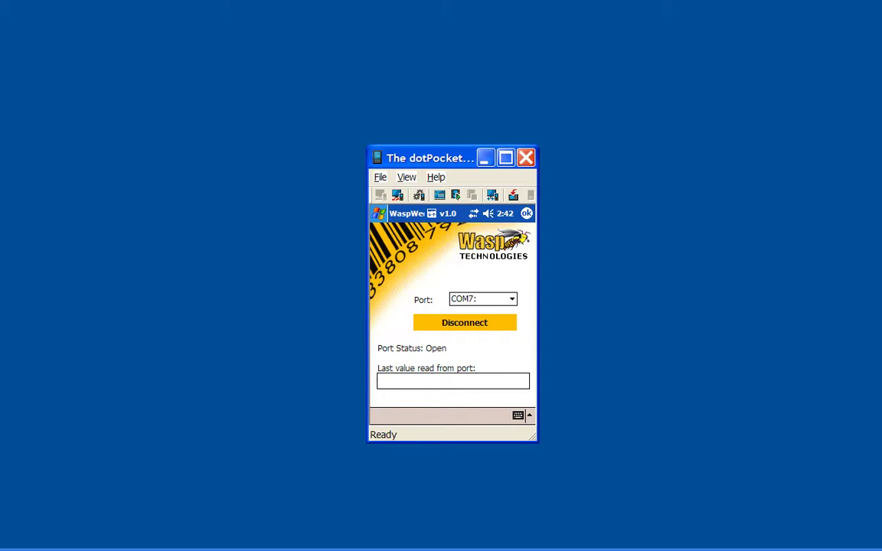
- Launch Pocket Excel from Start > Programs on the mirrored Pocket PC
click(380, 213)
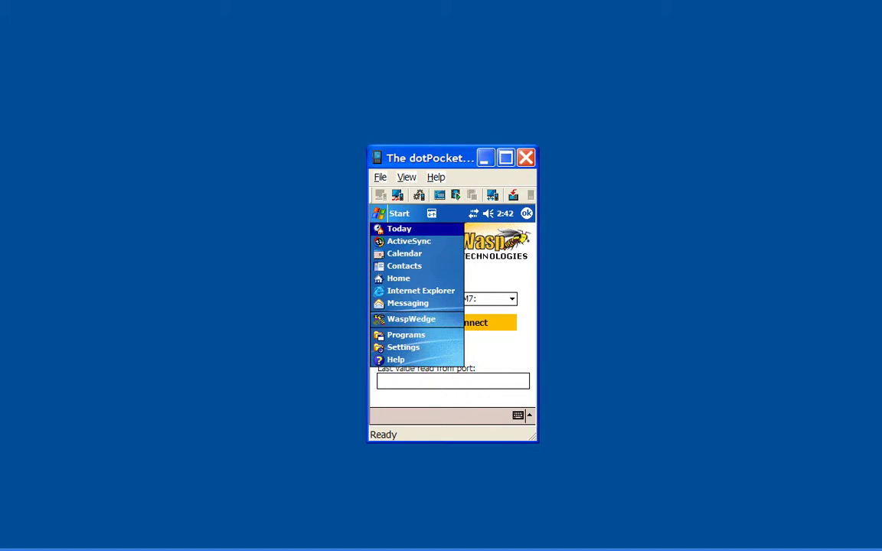
click(405, 335)
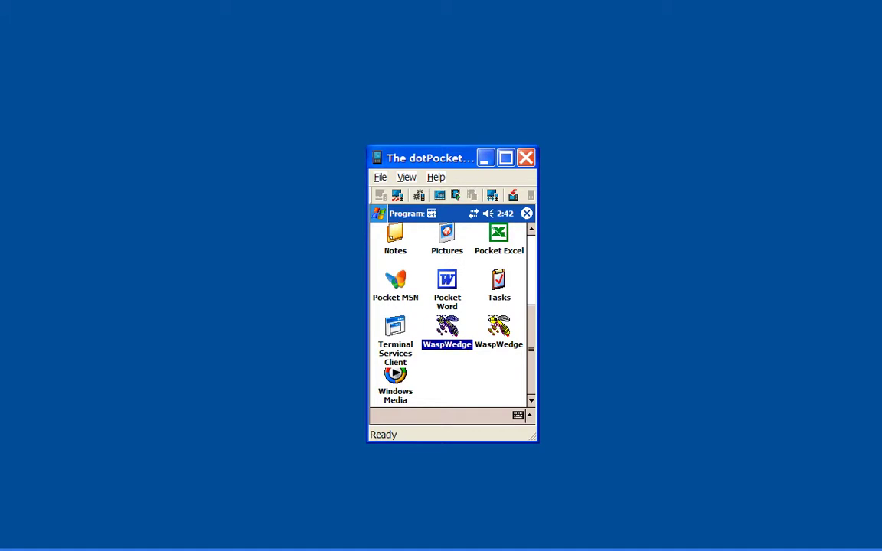
scroll(448, 314, up, 5)
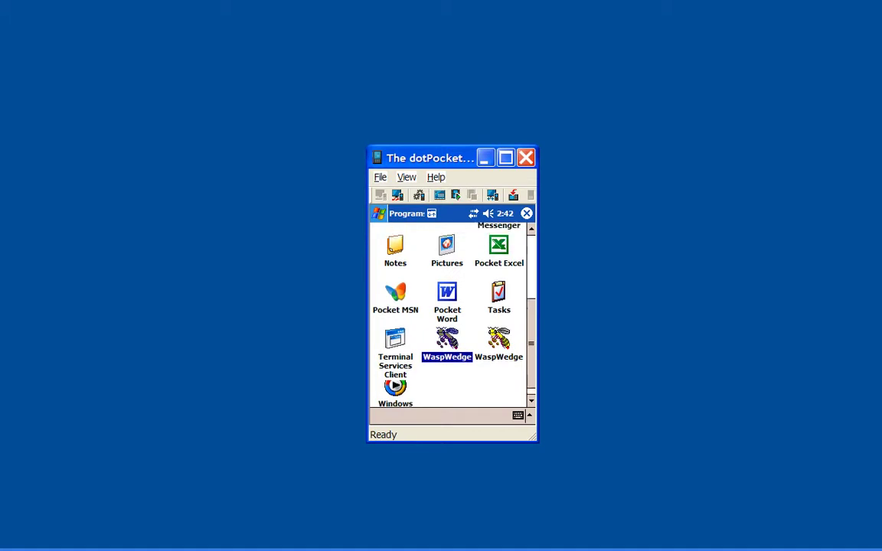
scroll(447, 314, down, 2)
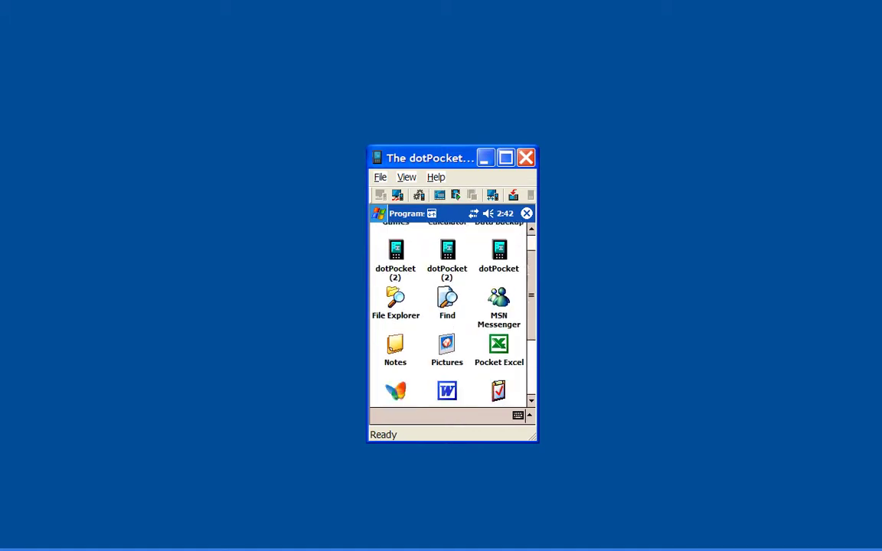
click(499, 337)
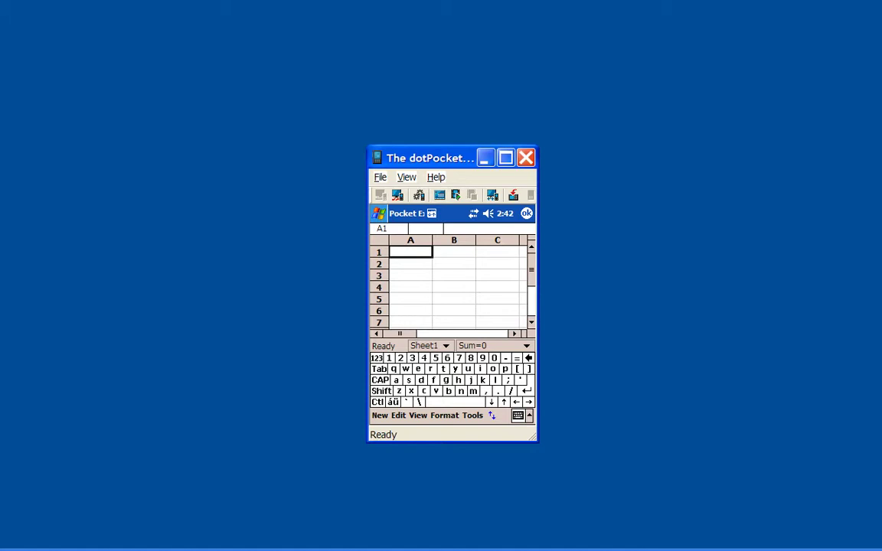
key(Return)
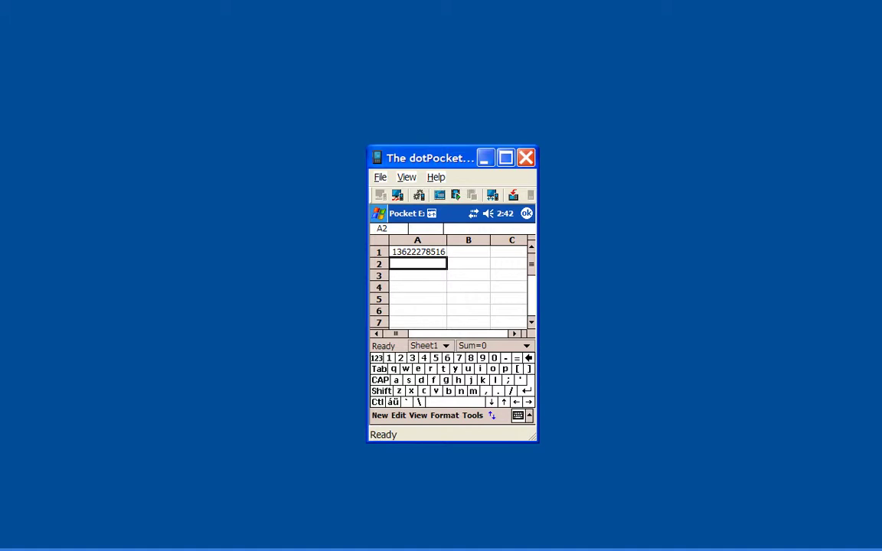
key(Return)
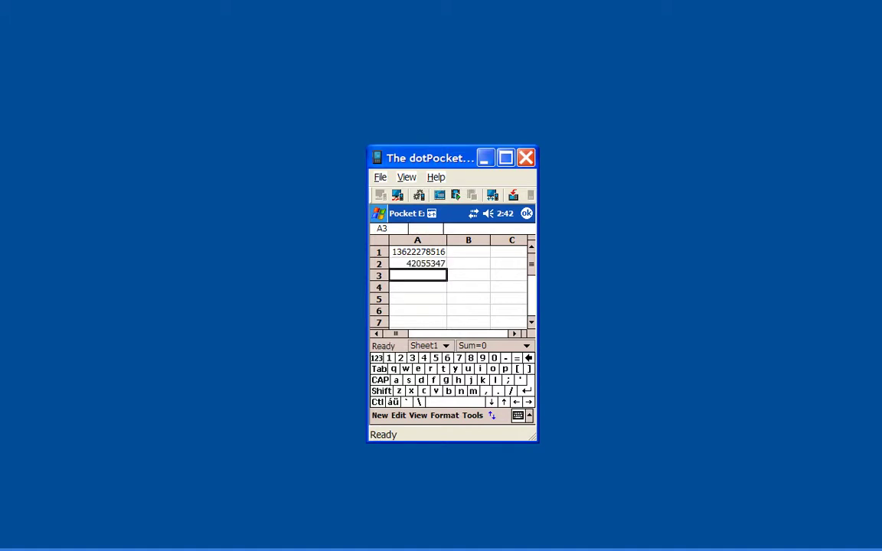